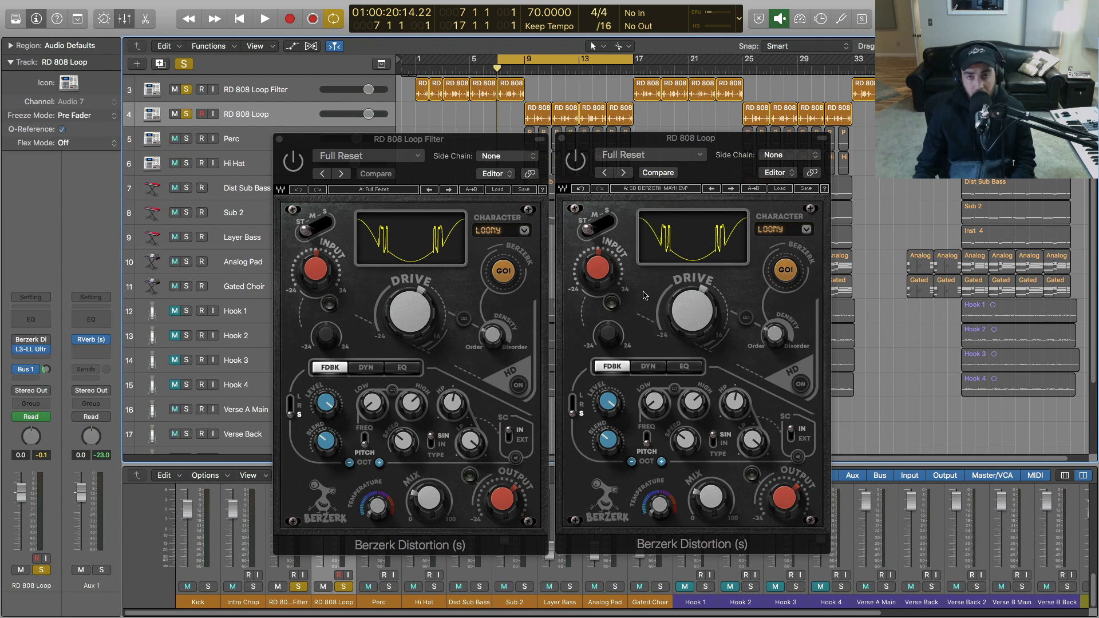
Step: Play the RD 808 Loop without the Berzerk Distortion effect and stop playback
{"action": "left_click", "coordinate": [825, 189]}
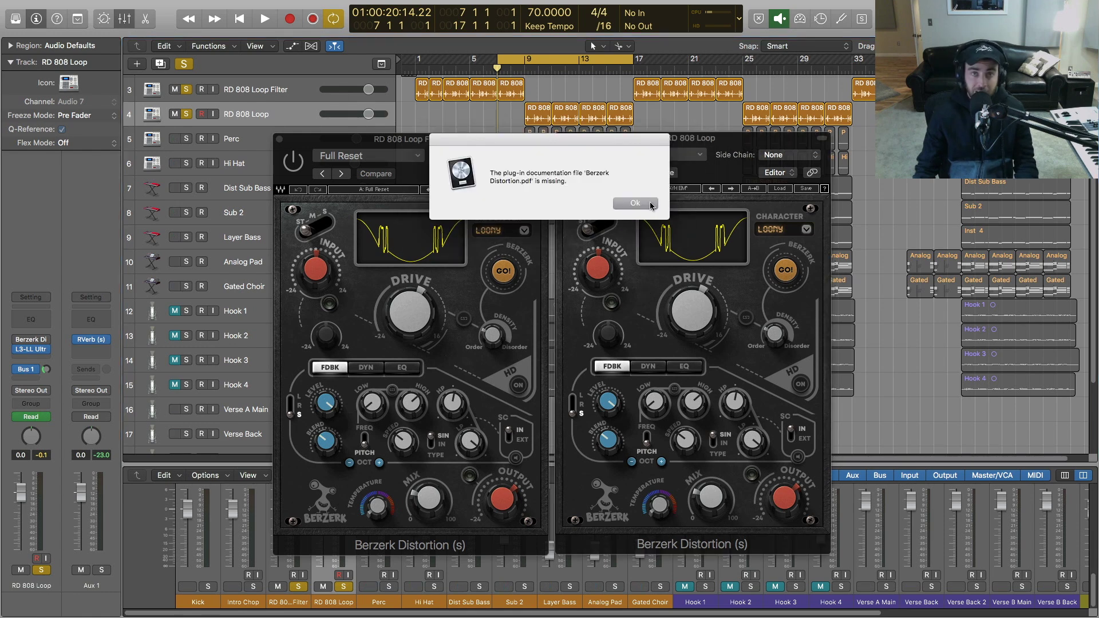
{"action": "left_click", "coordinate": [635, 203]}
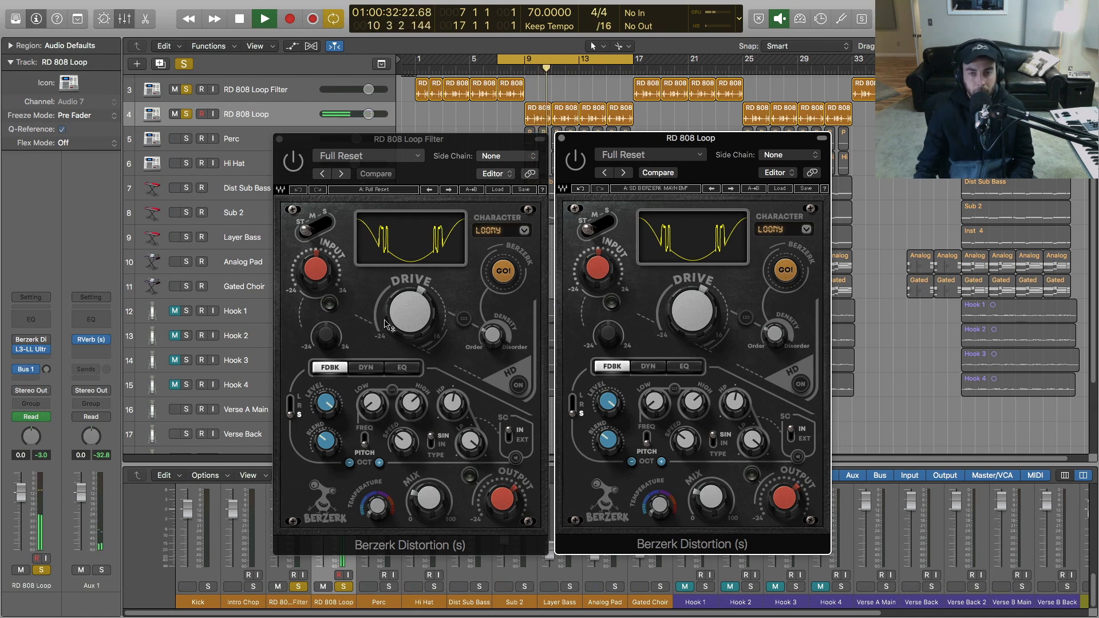
{"action": "mouse_move", "coordinate": [402, 325]}
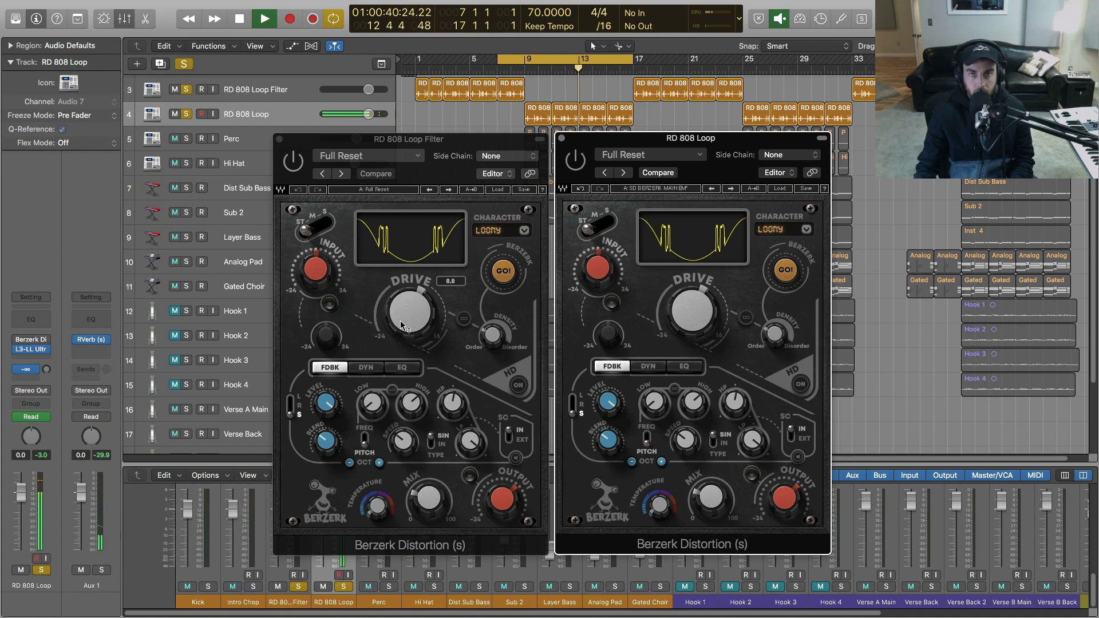
{"action": "key", "text": "space"}
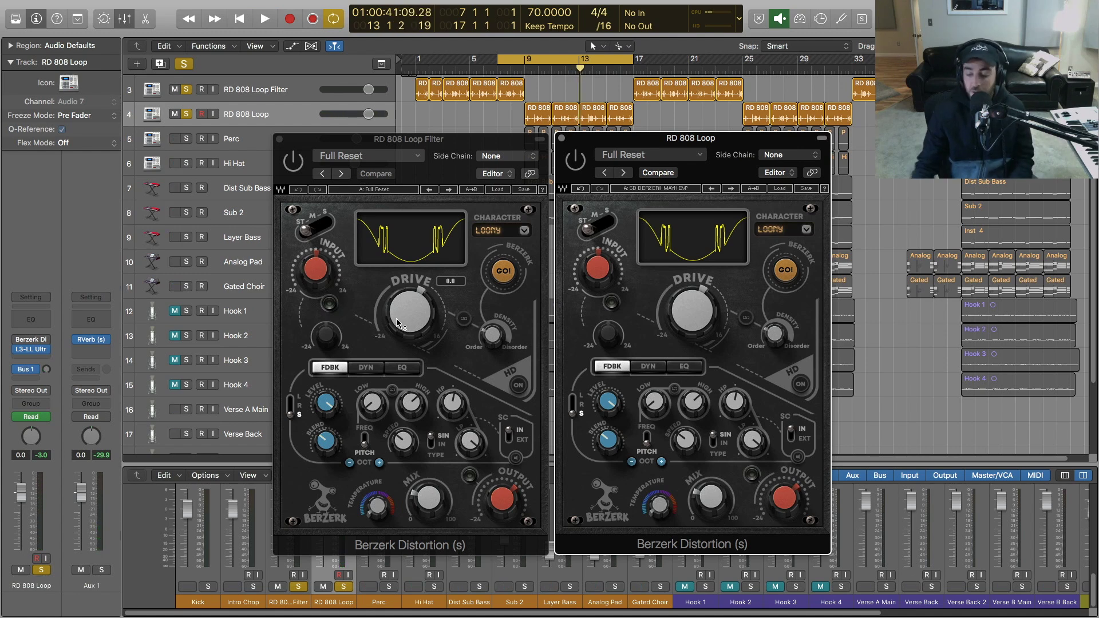
{"action": "mouse_move", "coordinate": [40, 355]}
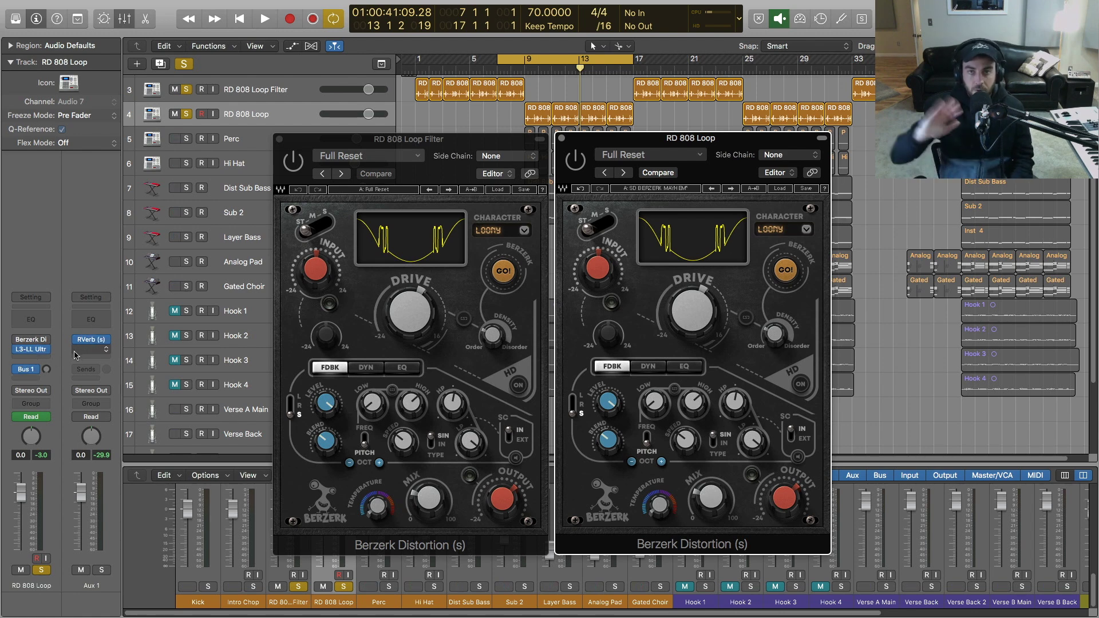
Step: Enable Berzerk Distortion on the RD 808 Loop Filter and RD 808 Loop tracks and play the processed loop
{"action": "left_click", "coordinate": [504, 281]}
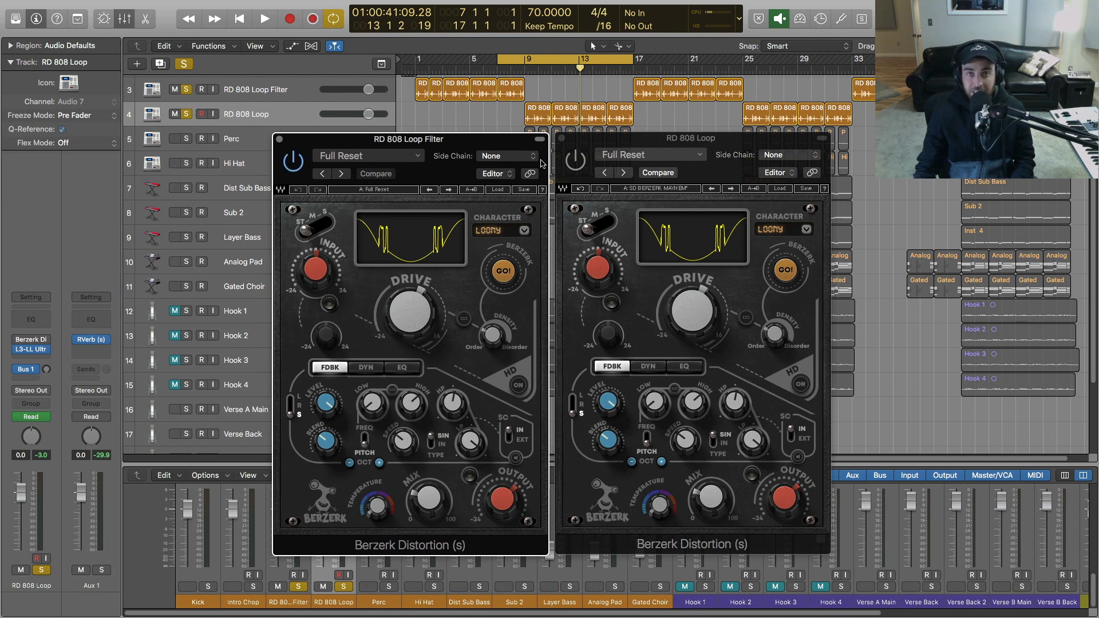
{"action": "left_click", "coordinate": [572, 164]}
{"action": "key", "text": "space"}
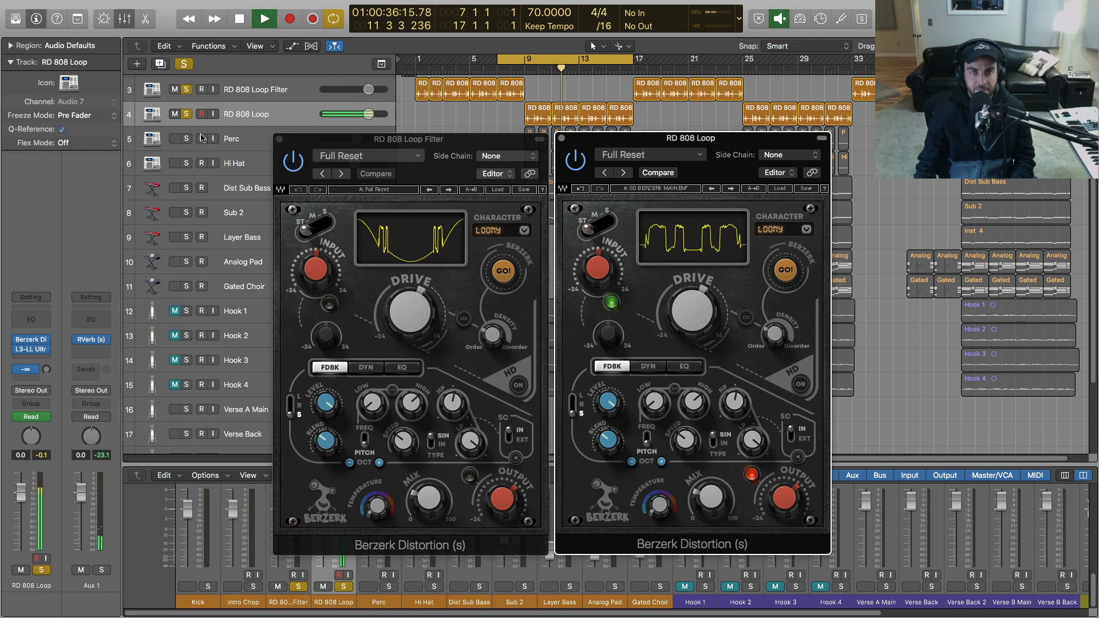
Step: Listen to the distorted loops in the full mix with solo off, and solo both RD 808 tracks again
{"action": "left_click", "coordinate": [187, 92]}
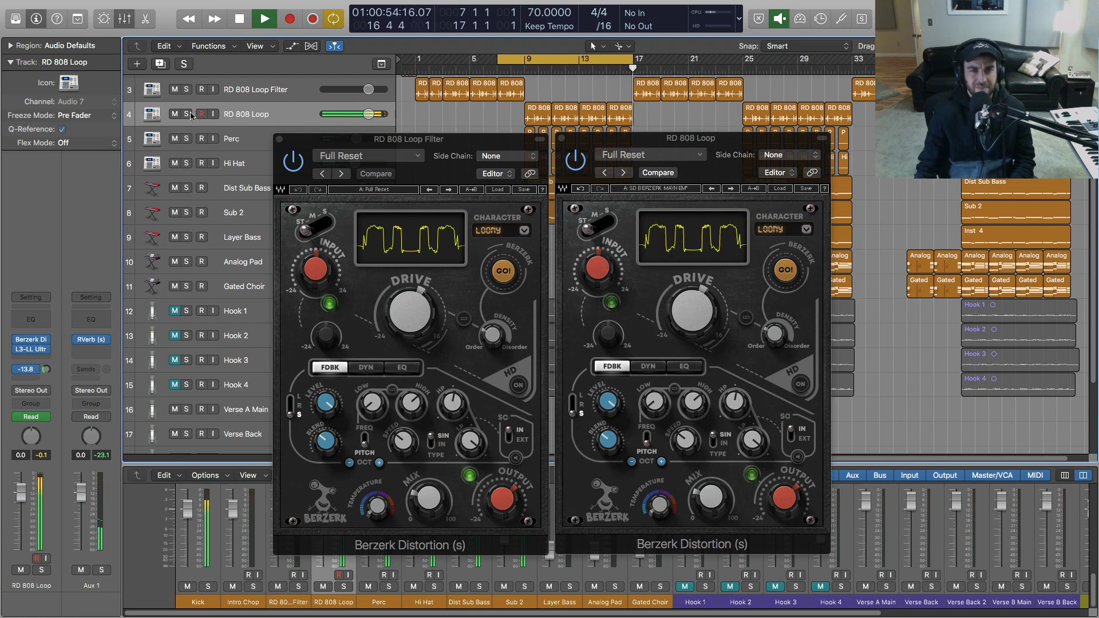
{"action": "key", "text": "s"}
{"action": "left_click", "coordinate": [186, 88]}
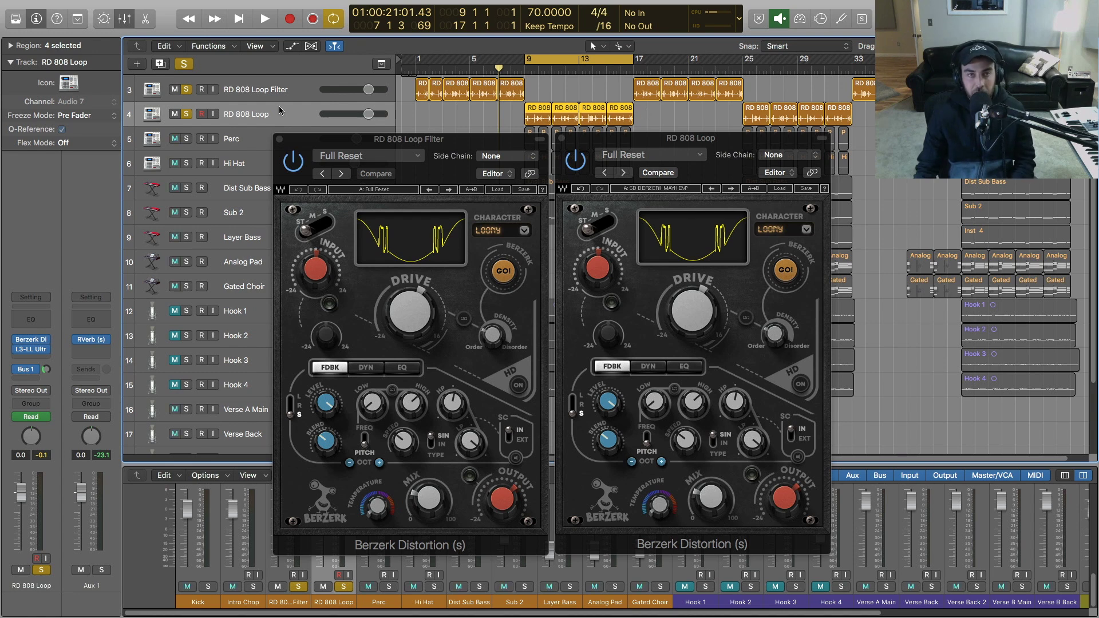
Step: Unsolo the RD 808 Loop Filter track and move the playhead to bar 9
{"action": "left_click", "coordinate": [187, 89]}
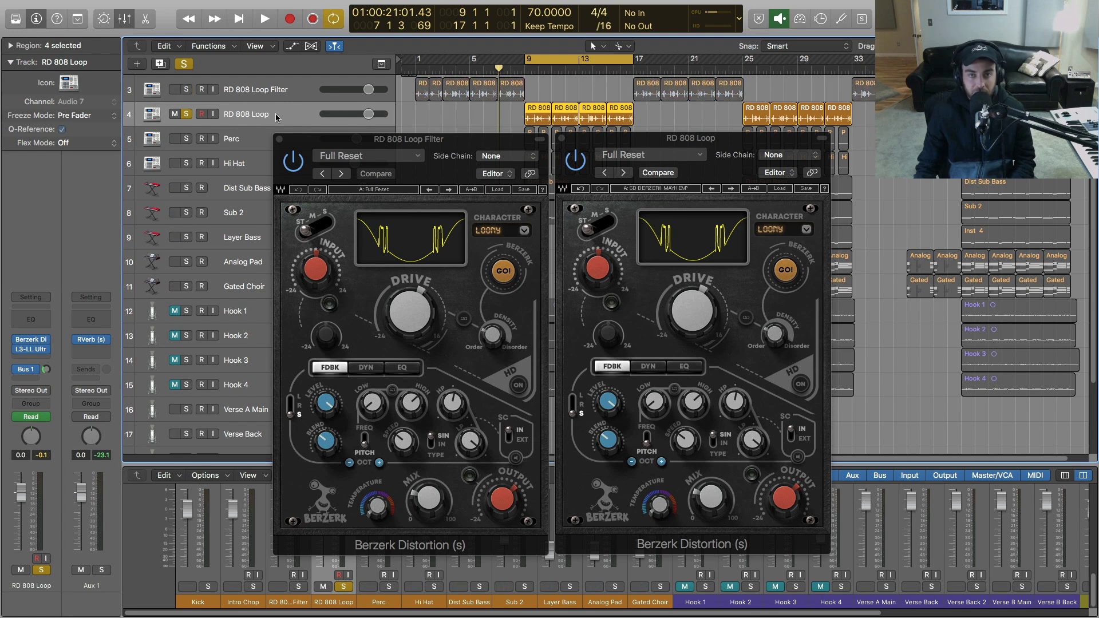
{"action": "left_click", "coordinate": [523, 69]}
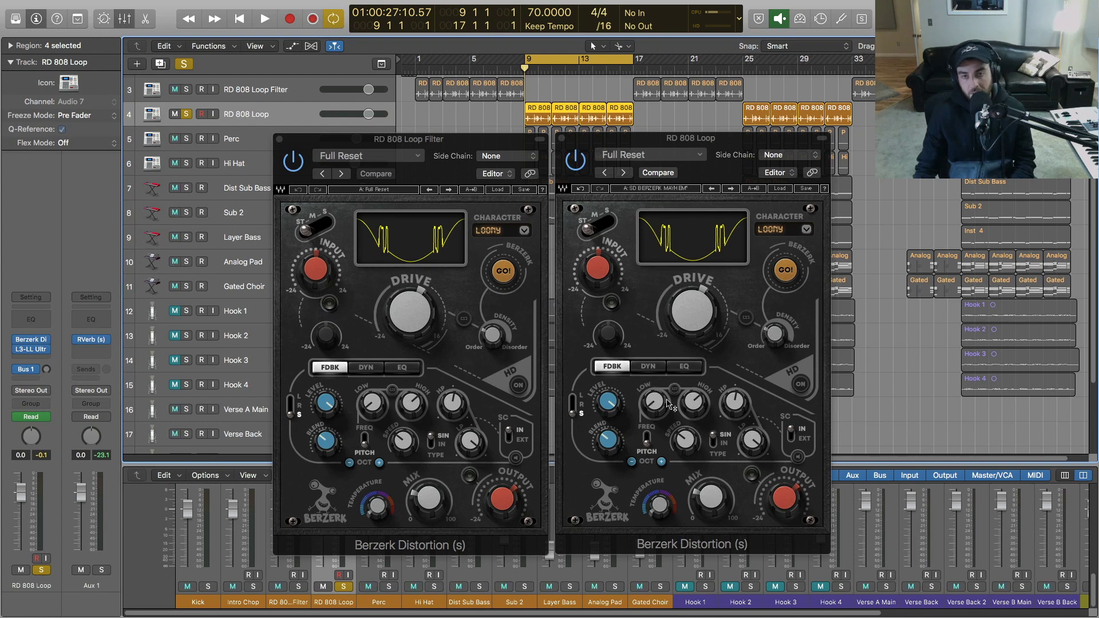
Step: Try the feedback's Low pitch at E and at B on the RD 808 Loop plug-in during playback
{"action": "mouse_move", "coordinate": [654, 402]}
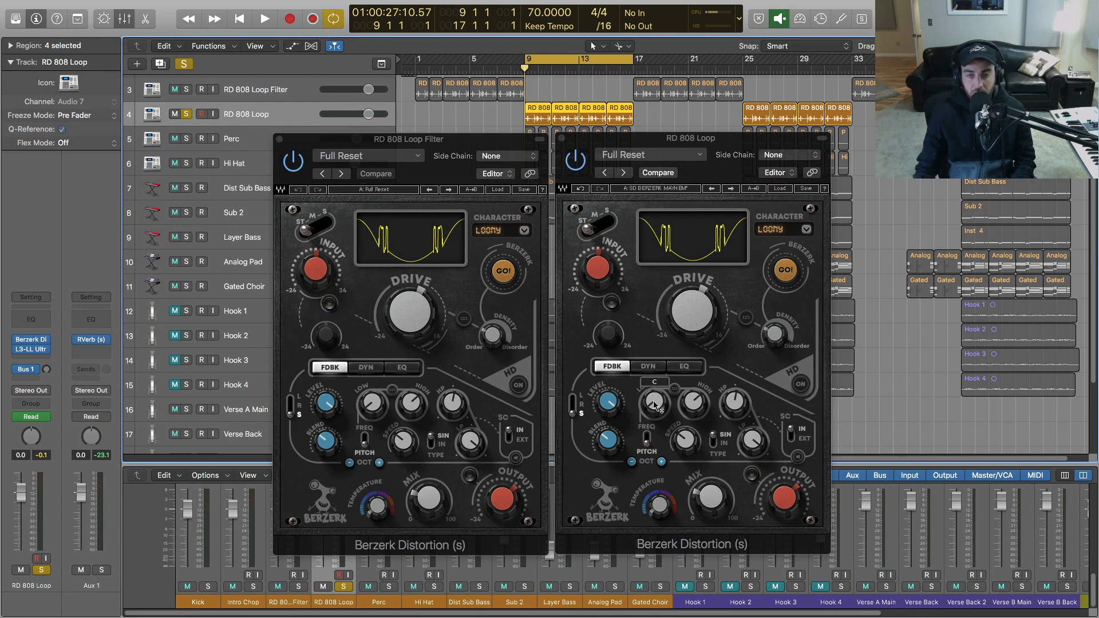
{"action": "left_click", "coordinate": [646, 441]}
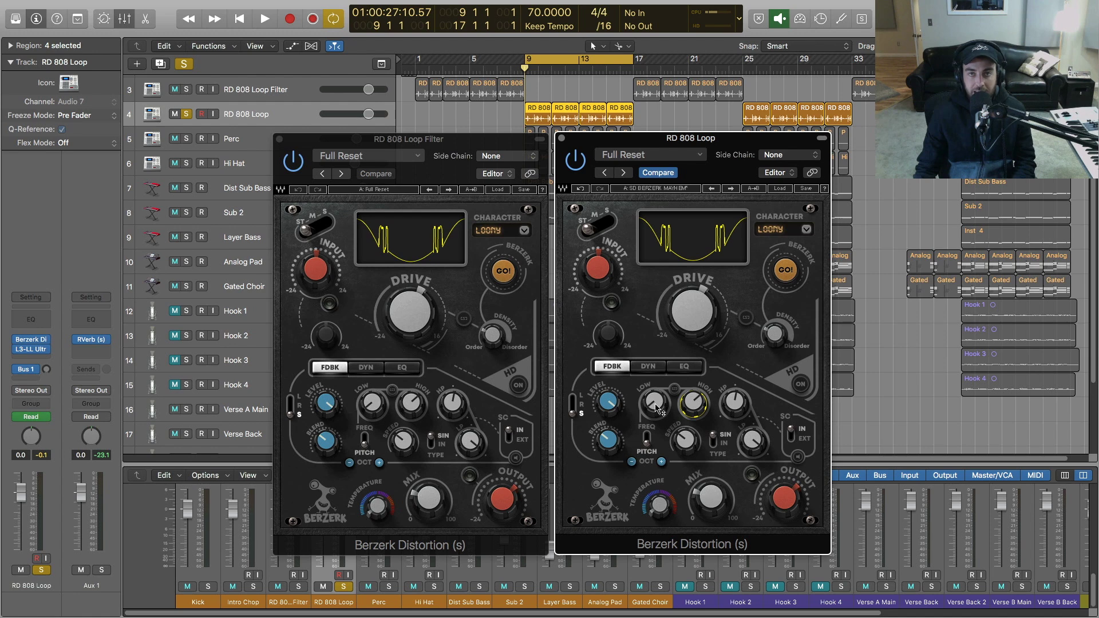
{"action": "mouse_move", "coordinate": [658, 409]}
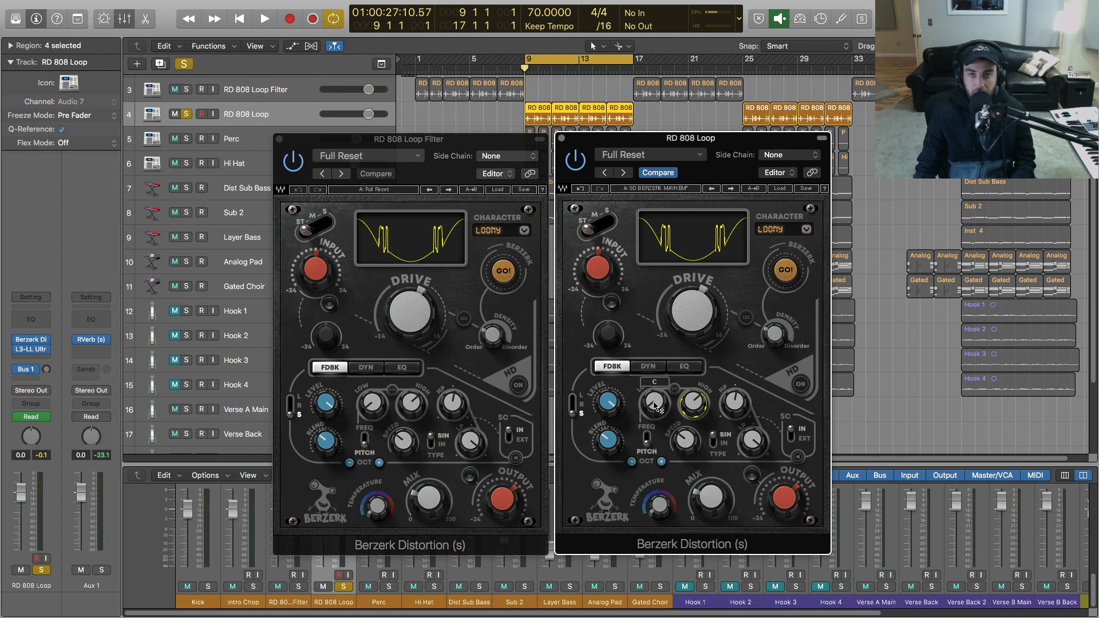
{"action": "key", "text": "space"}
{"action": "left_click_drag", "start_coordinate": [655, 406], "coordinate": [655, 386]}
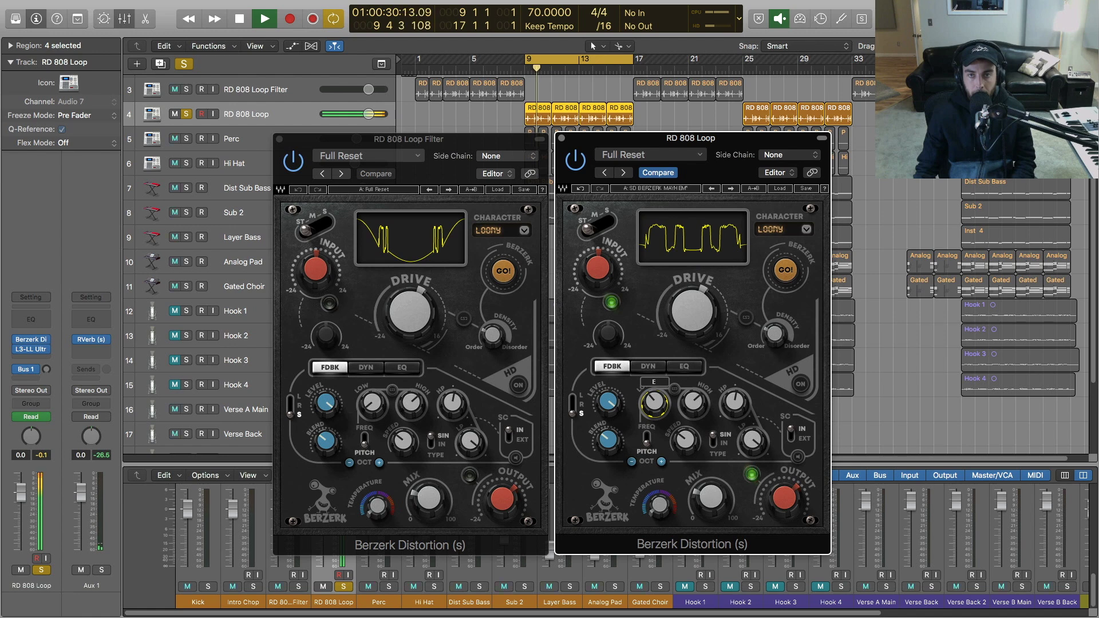
{"action": "left_click_drag", "start_coordinate": [654, 403], "coordinate": [655, 394]}
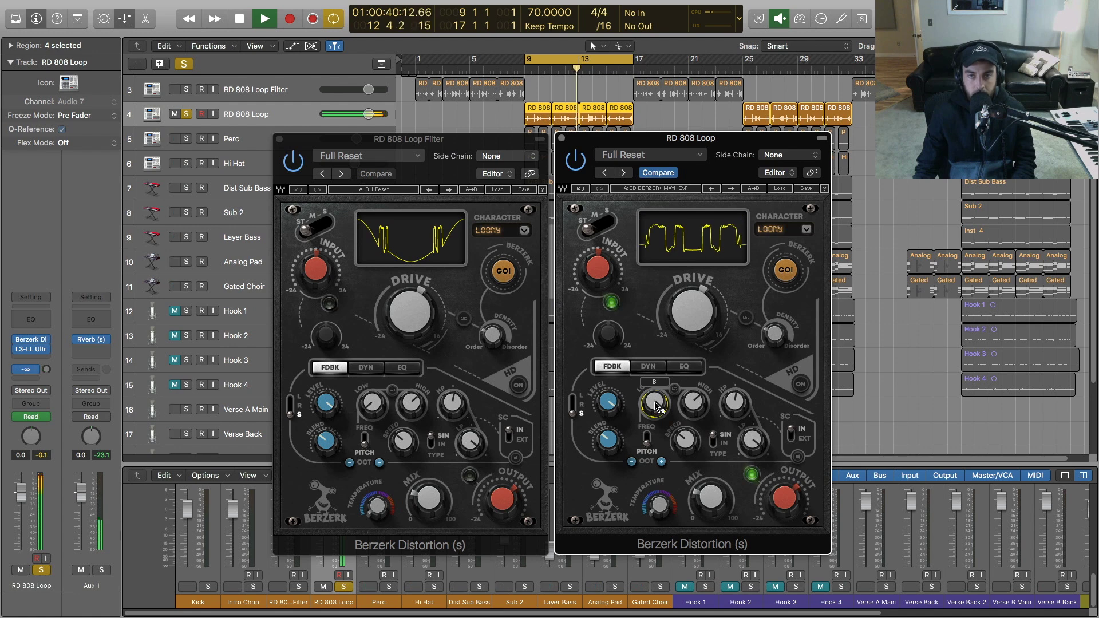
{"action": "key", "text": "space"}
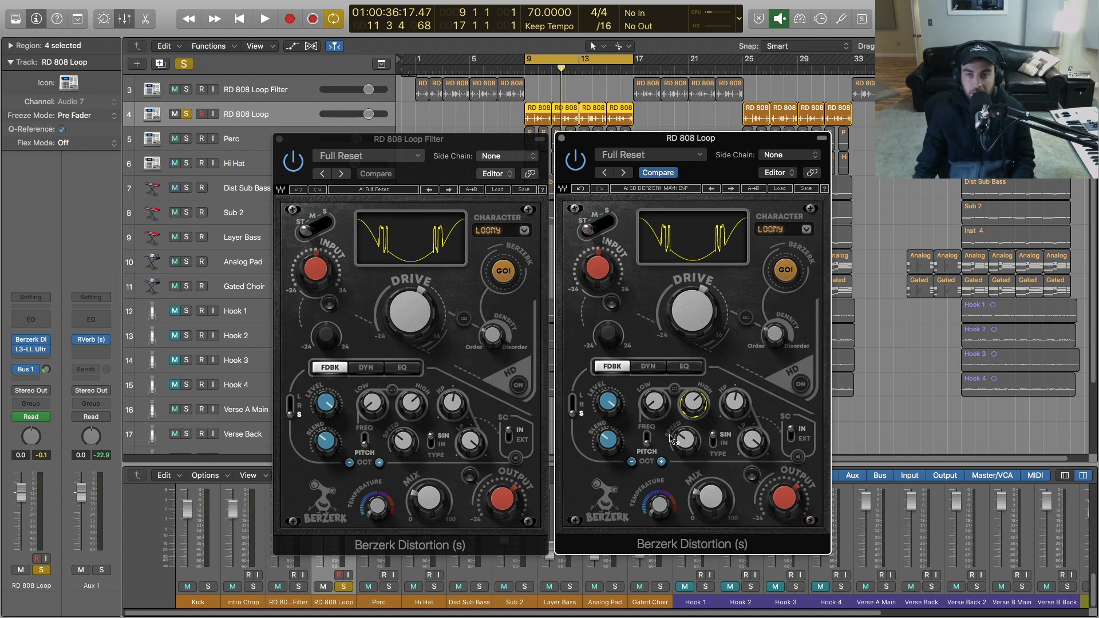
Step: Try shifting the feedback pitch an octave up and back down on the RD 808 Loop plug-in during playback
{"action": "key", "text": "space"}
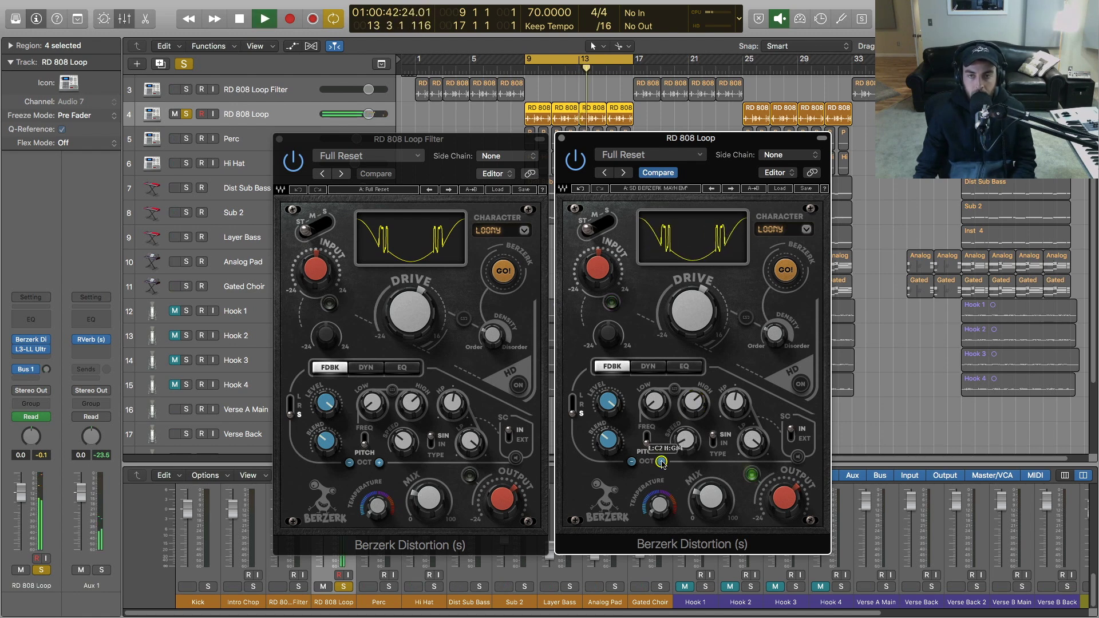
{"action": "left_click", "coordinate": [662, 462]}
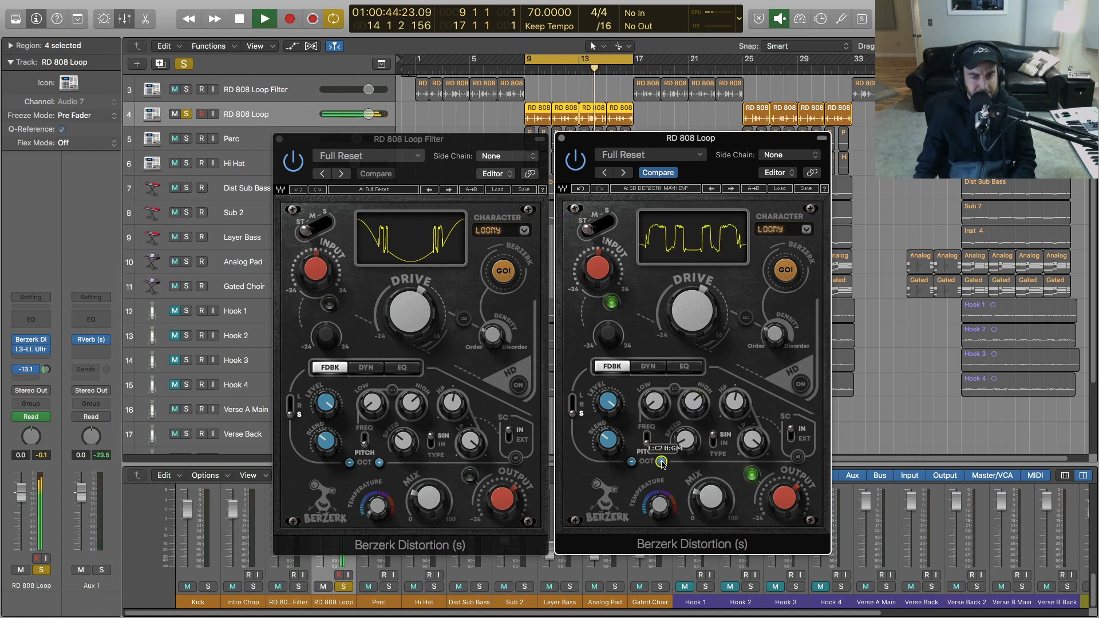
{"action": "left_click", "coordinate": [632, 462]}
{"action": "key", "text": "space"}
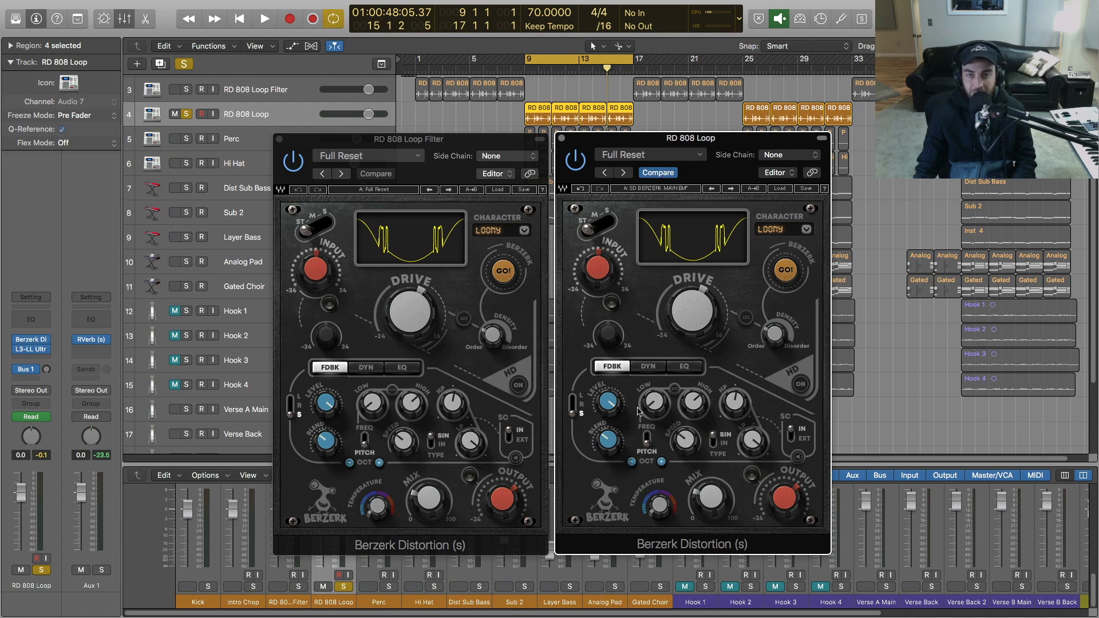
Step: Set the direction switch in the RD 808 Loop plug-in's dynamics section to DOWN with the loop playing
{"action": "left_click", "coordinate": [652, 368]}
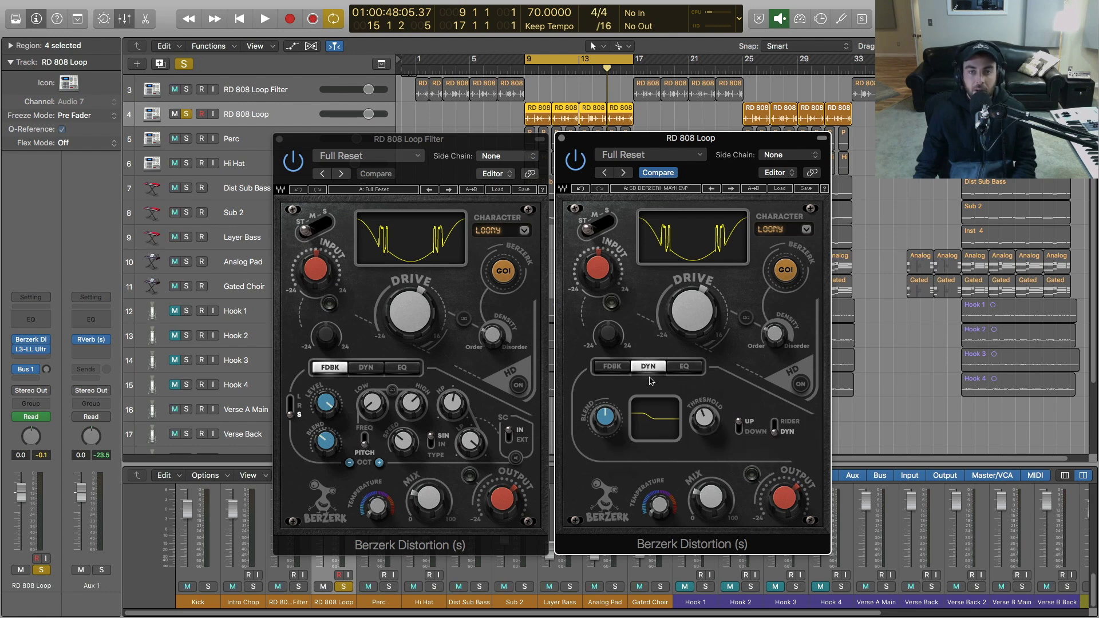
{"action": "left_click", "coordinate": [741, 426]}
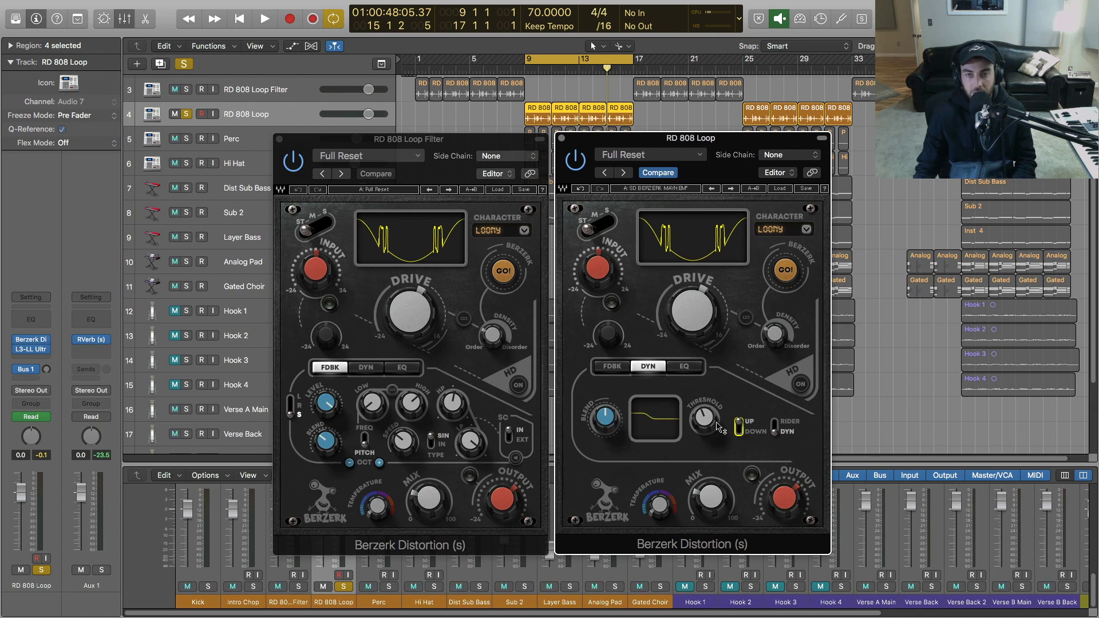
{"action": "left_click", "coordinate": [738, 423]}
{"action": "left_click", "coordinate": [738, 424]}
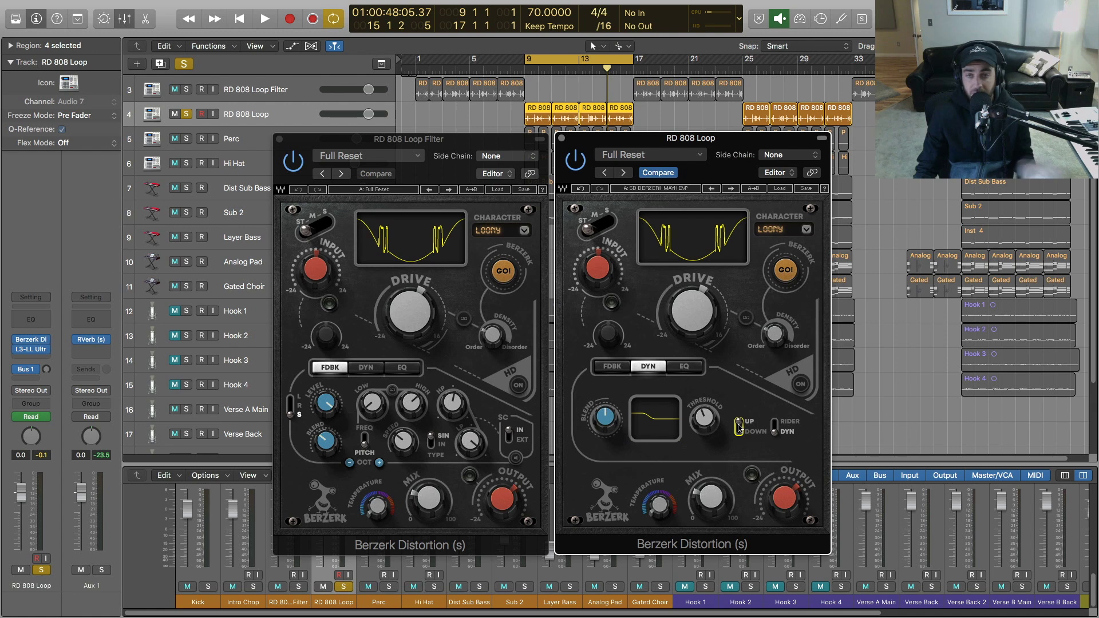
{"action": "key", "text": "space"}
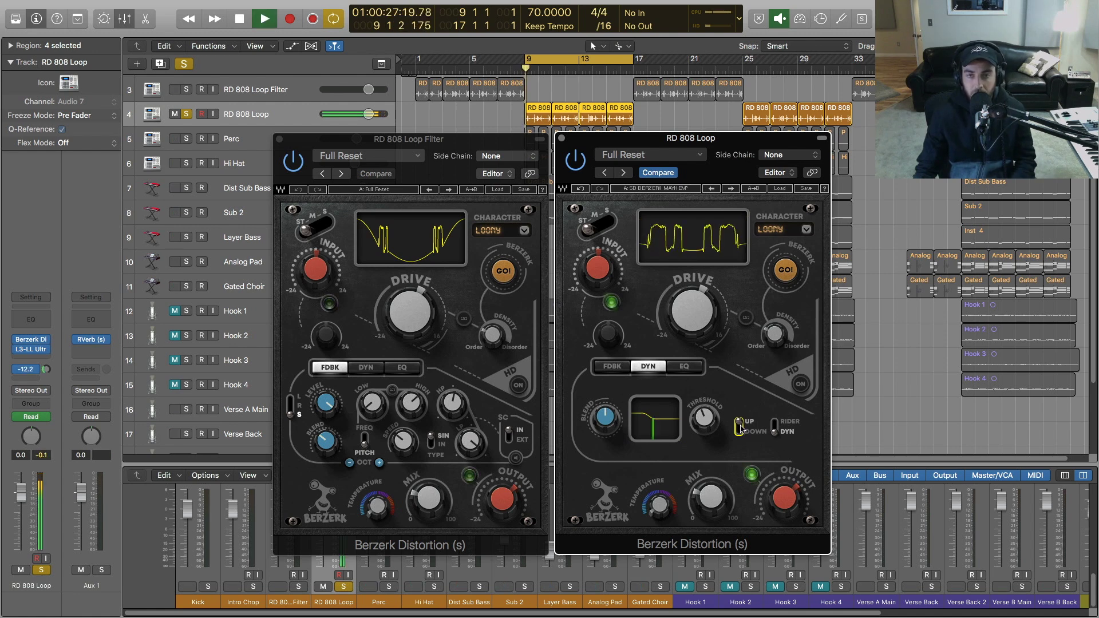
{"action": "left_click", "coordinate": [739, 427]}
Step: Raise the dynamics Blend and adjust the dynamics Threshold on the RD 808 Loop plug-in
{"action": "mouse_move", "coordinate": [696, 419]}
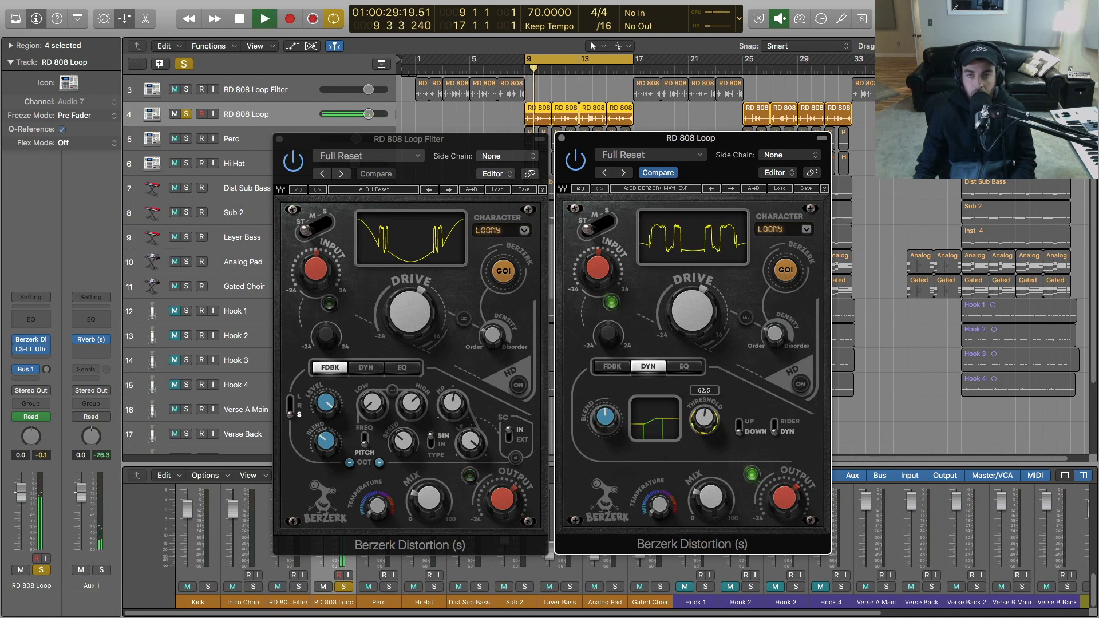
{"action": "mouse_move", "coordinate": [605, 417]}
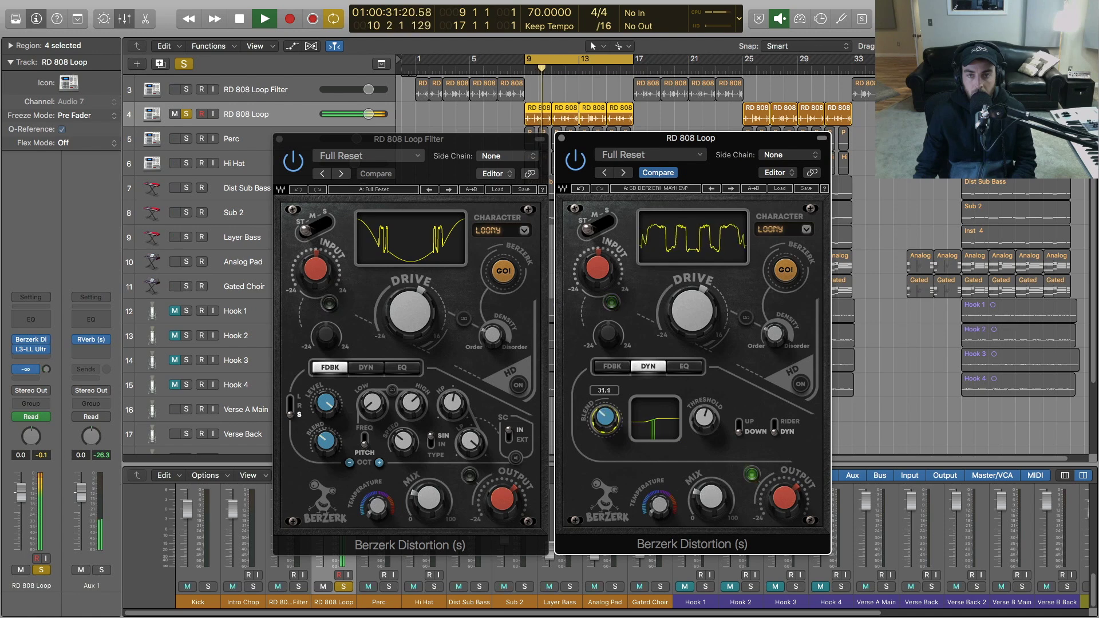
{"action": "left_click_drag", "start_coordinate": [605, 417], "coordinate": [606, 402]}
{"action": "left_click_drag", "start_coordinate": [706, 419], "coordinate": [705, 428]}
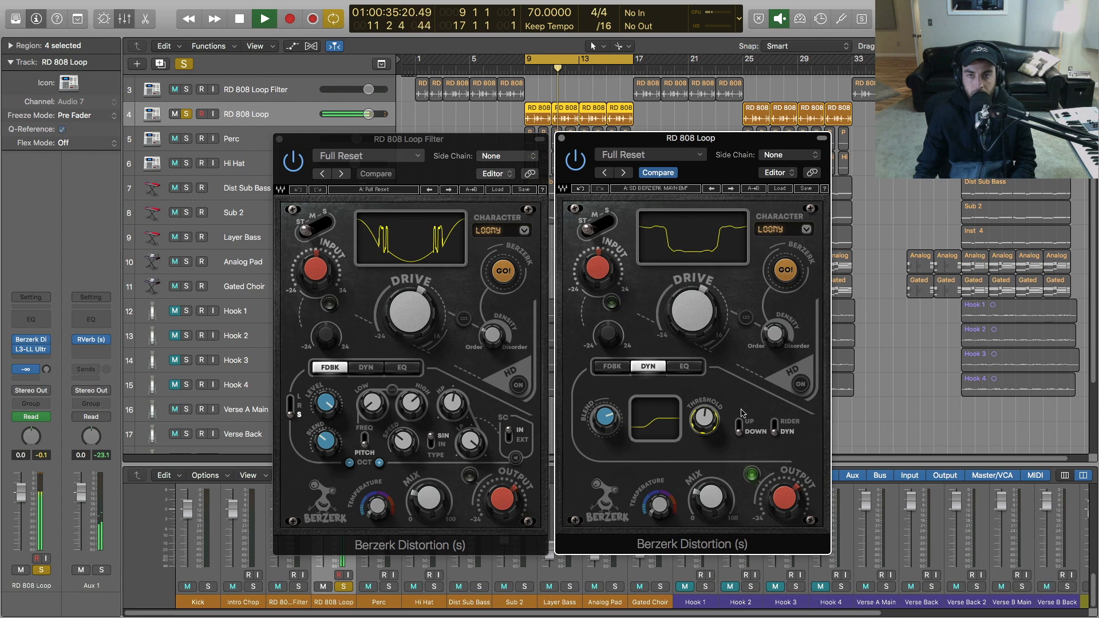
Step: Adjust the feedback Speed and the Mix on the RD 808 Loop plug-in, with the feedback Blend at about 33.5
{"action": "left_click", "coordinate": [612, 366]}
{"action": "left_click_drag", "start_coordinate": [686, 441], "coordinate": [686, 438]}
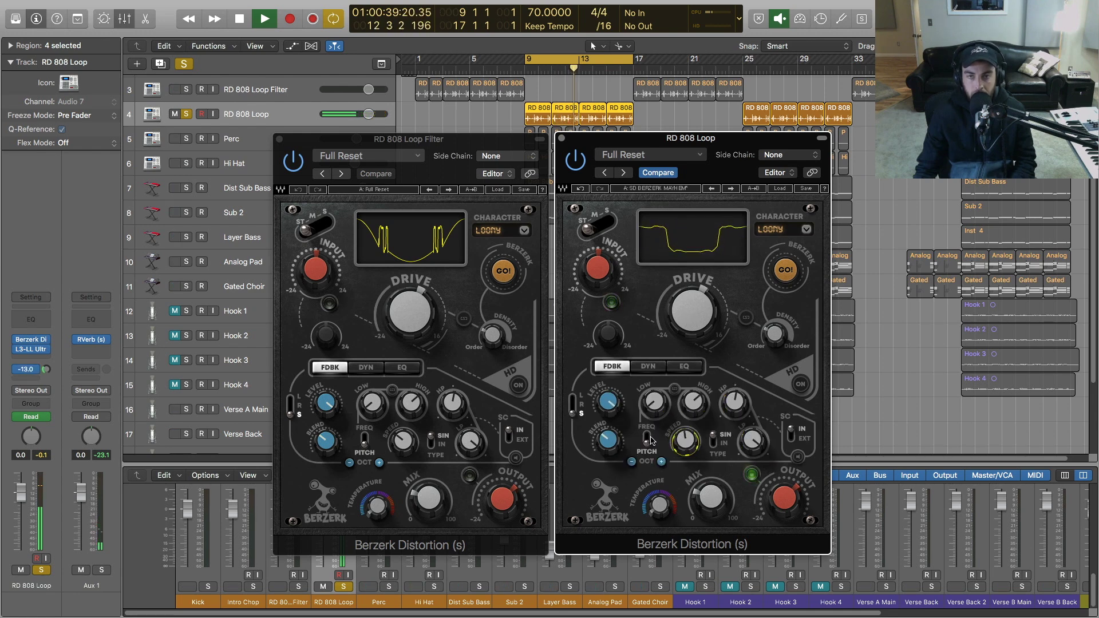
{"action": "mouse_move", "coordinate": [609, 440]}
{"action": "left_mouse_down"}
{"action": "mouse_move", "coordinate": [608, 455]}
{"action": "mouse_move", "coordinate": [608, 441]}
{"action": "left_mouse_up"}
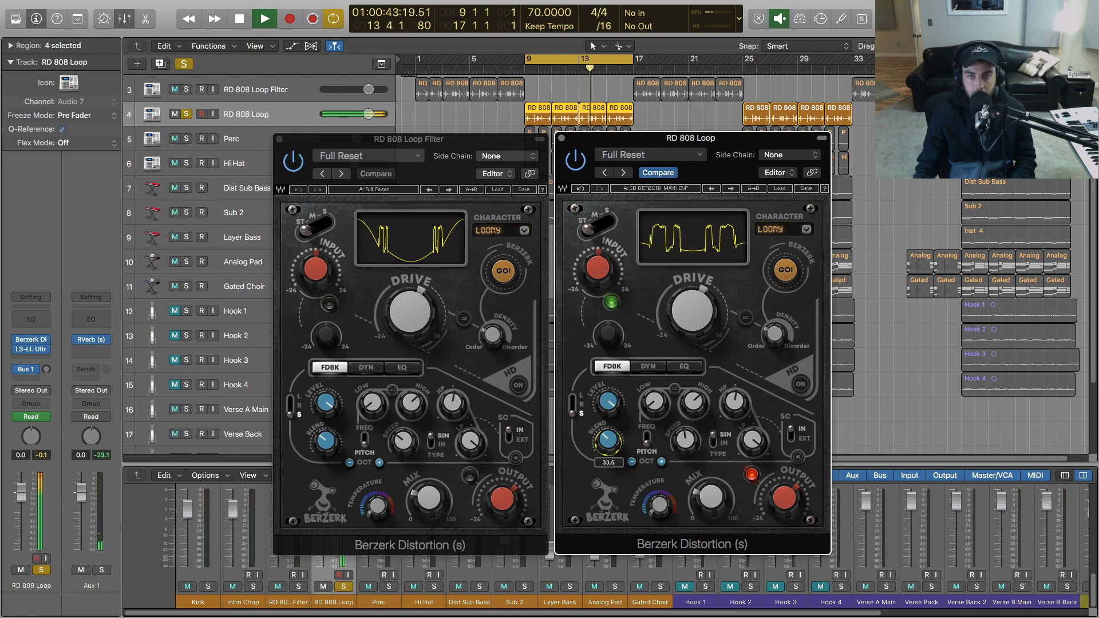
{"action": "left_click_drag", "start_coordinate": [659, 505], "coordinate": [711, 500]}
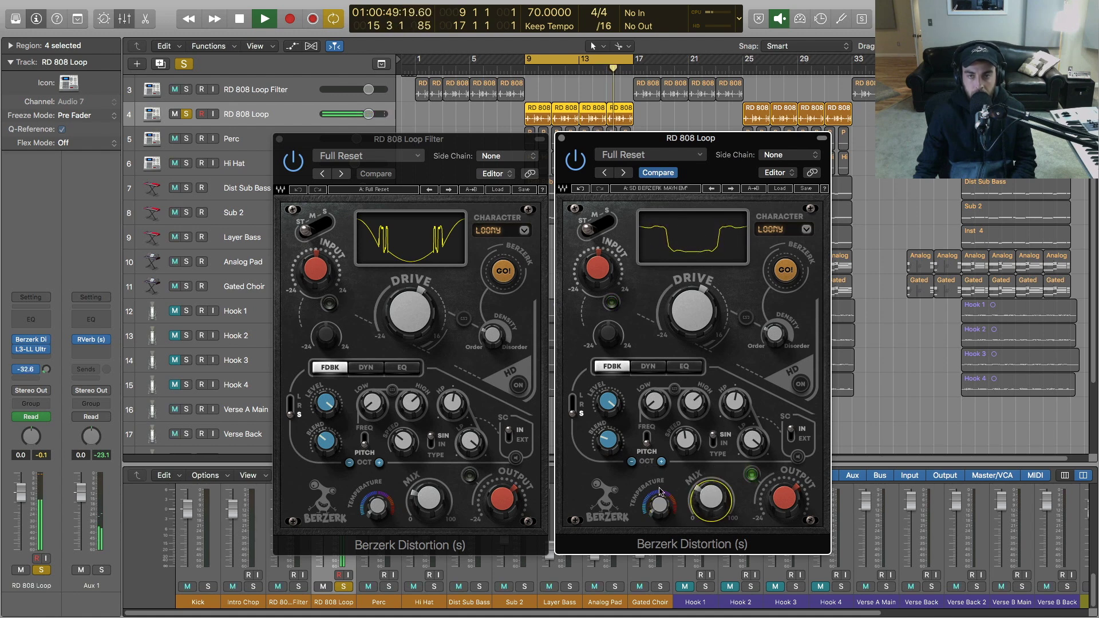
Step: Audition the feedback Blend turned all the way down, and set it to about 25.3
{"action": "left_click_drag", "start_coordinate": [618, 440], "coordinate": [618, 449]}
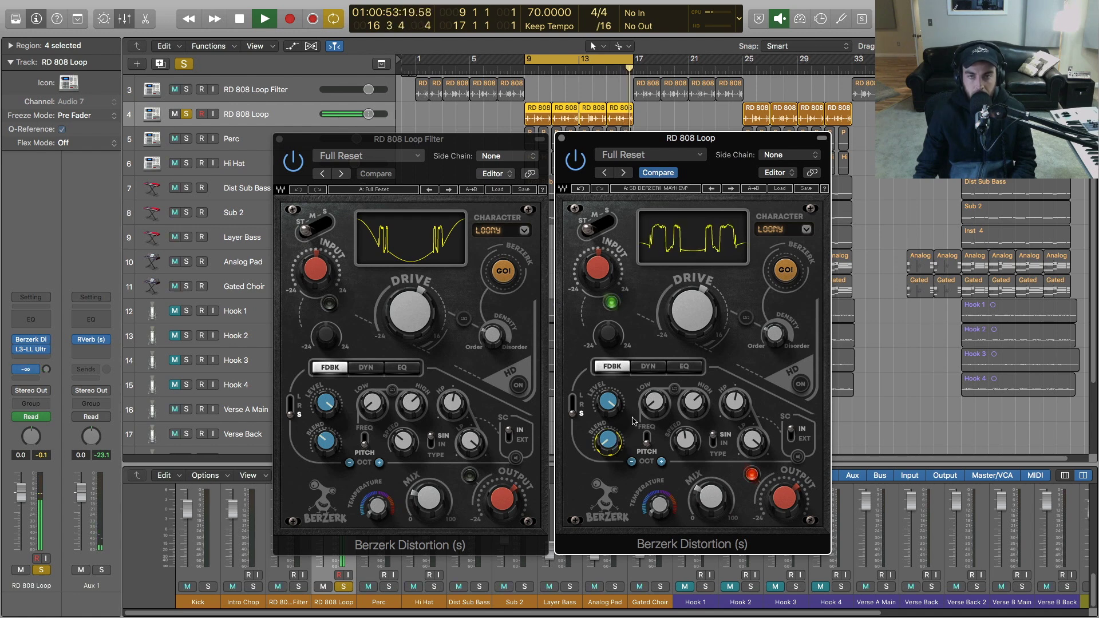
{"action": "key", "text": "space"}
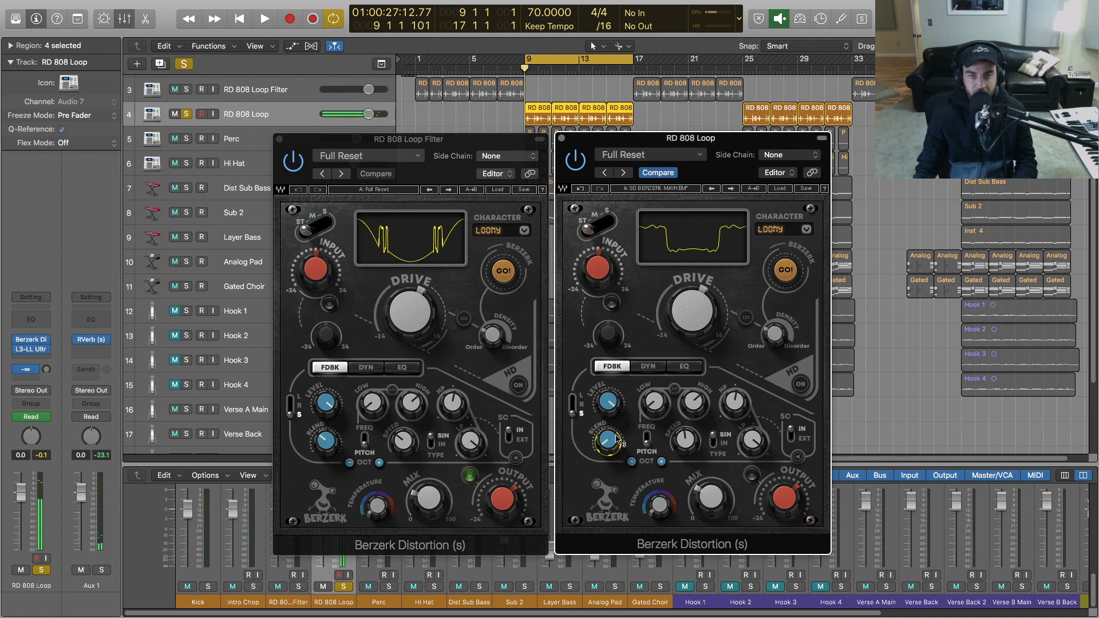
{"action": "left_click_drag", "start_coordinate": [608, 440], "coordinate": [608, 434]}
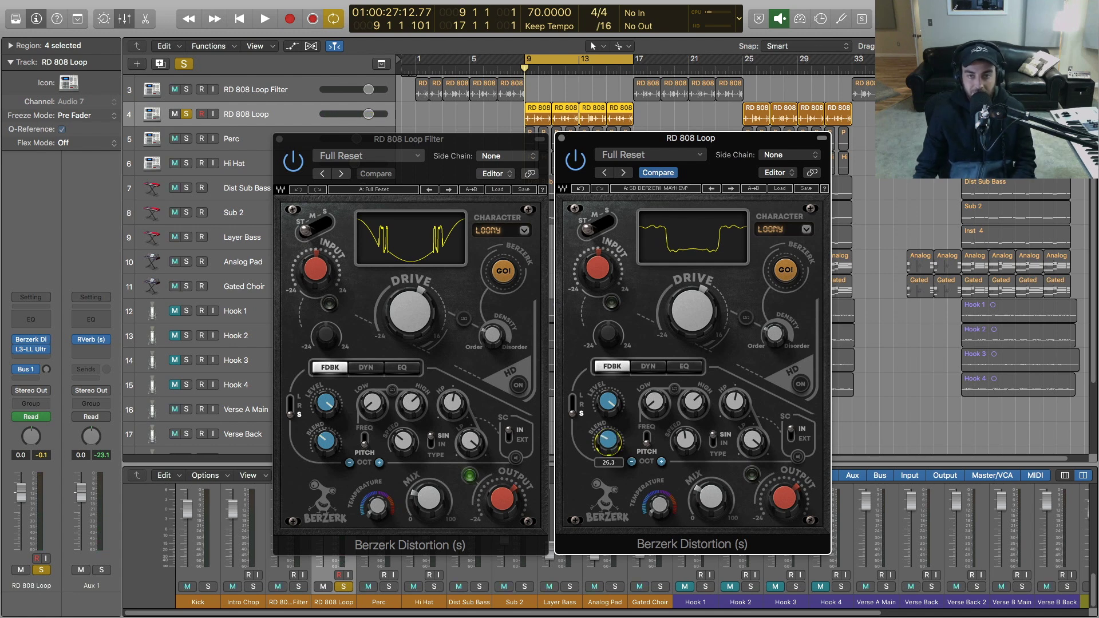
Step: Change the RD 808 Loop plug-in's distortion character to BUZZED during playback
{"action": "key", "text": "space"}
{"action": "left_click", "coordinate": [806, 229]}
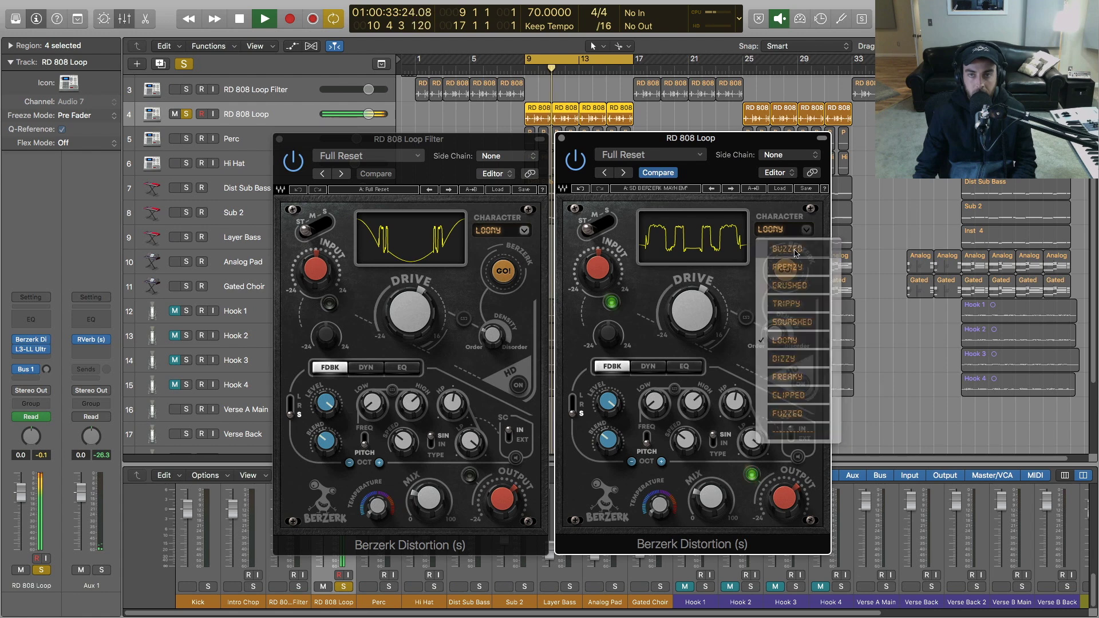
{"action": "left_click", "coordinate": [779, 252]}
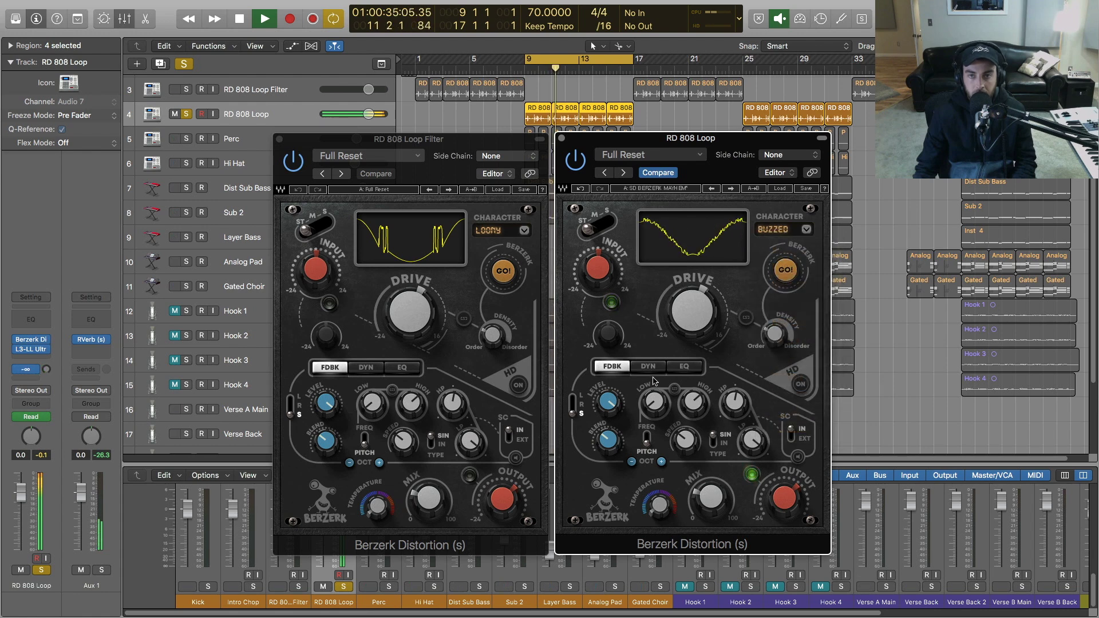
Step: Adjust the Mix, raise the feedback Blend to about 38.9, and shift the feedback pitch down one octave
{"action": "left_click_drag", "start_coordinate": [711, 499], "coordinate": [711, 502]}
{"action": "left_click_drag", "start_coordinate": [608, 439], "coordinate": [608, 437]}
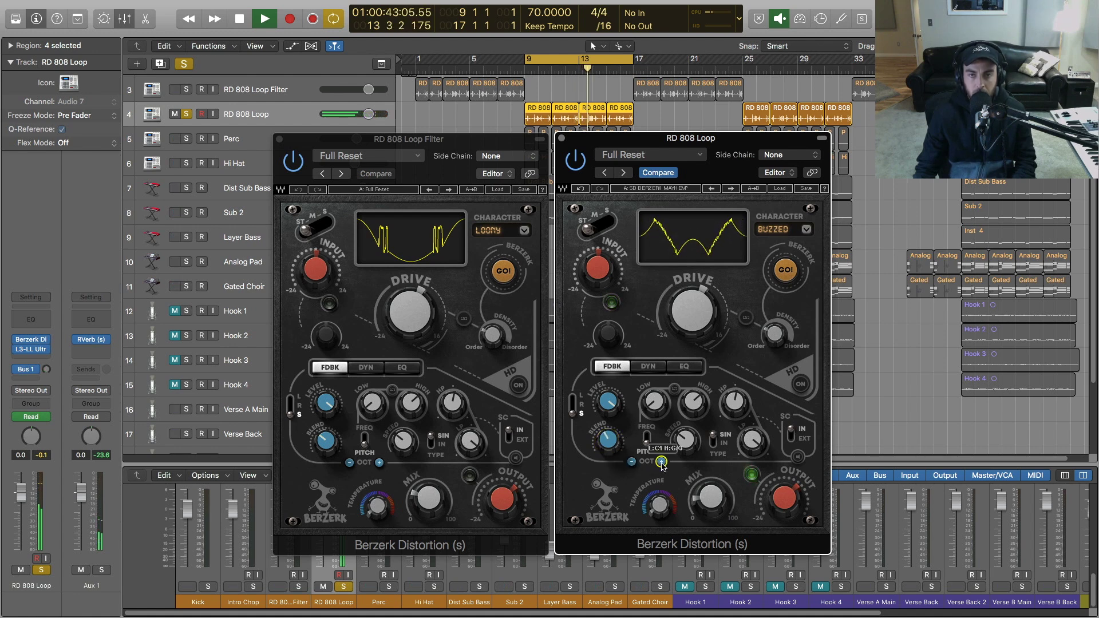
{"action": "left_click", "coordinate": [632, 462]}
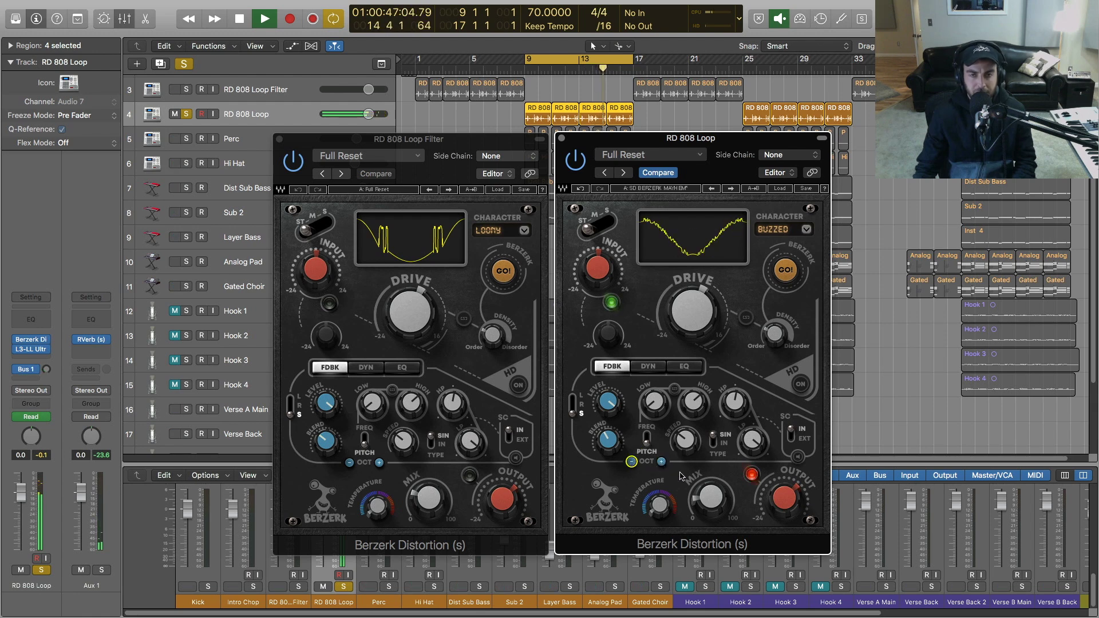
{"action": "key", "text": "space"}
Step: Examine the EQ section of the RD 808 Loop plug-in and return to its feedback section
{"action": "left_click", "coordinate": [684, 366]}
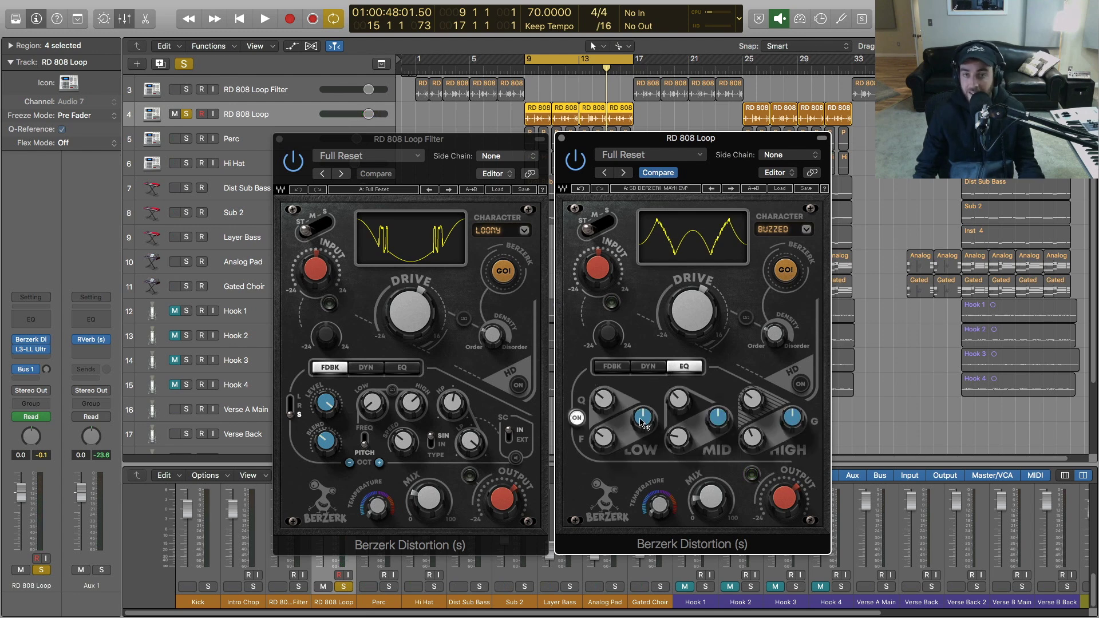
{"action": "left_click", "coordinate": [621, 364]}
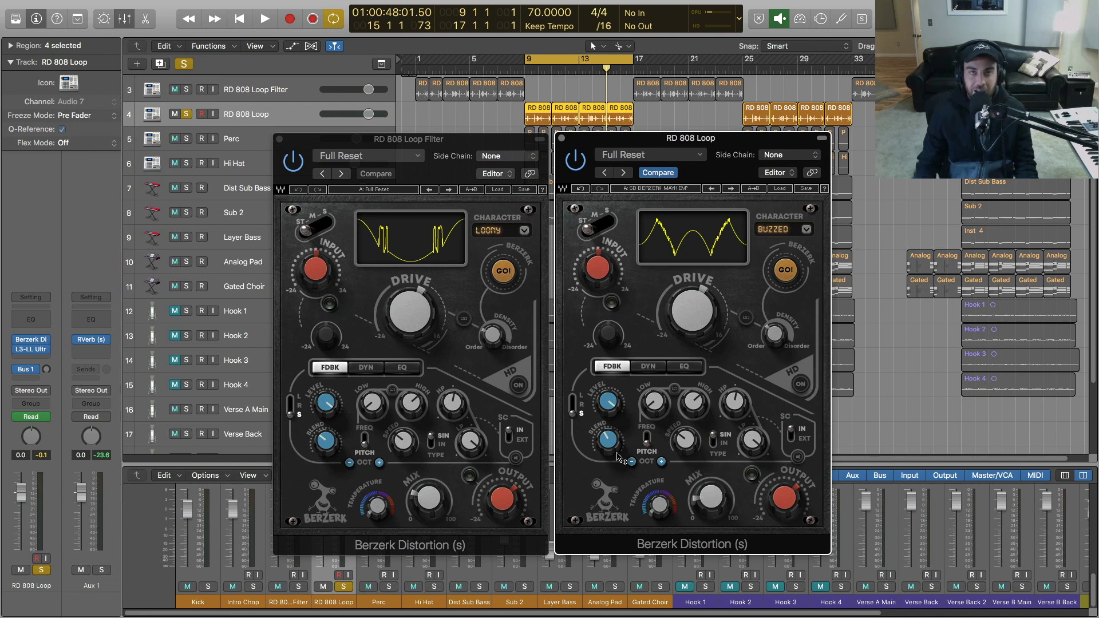
{"action": "mouse_move", "coordinate": [617, 457]}
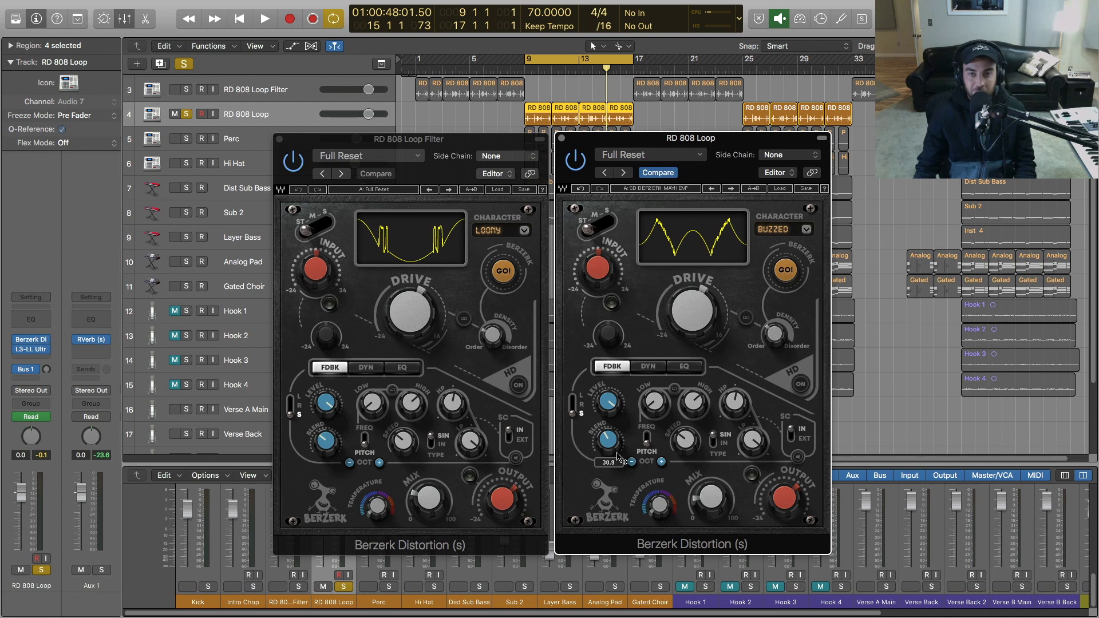